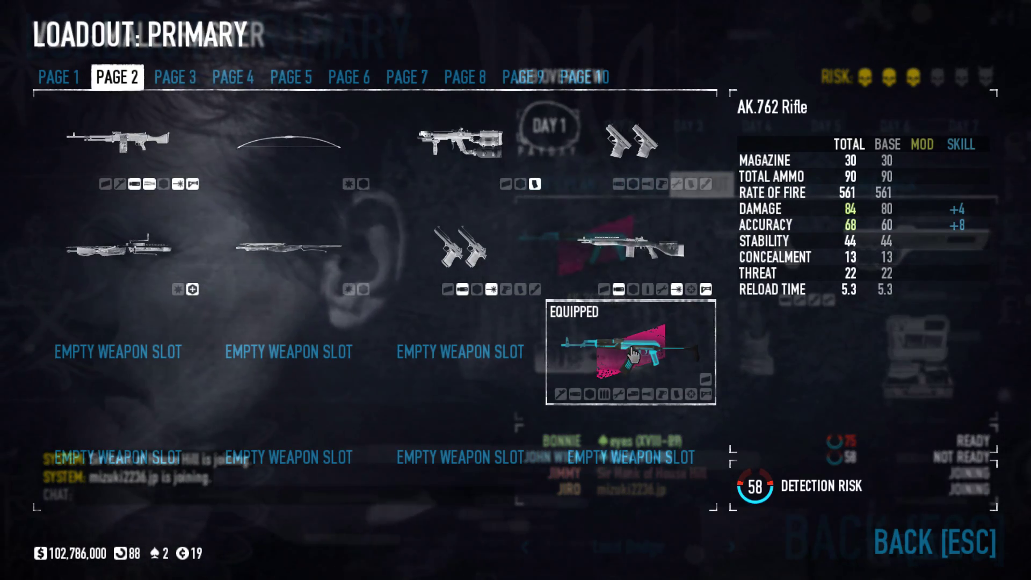
# Go back from the weapons list to the Mallcrasher job overview with the AK.762 Rifle equipped.
pyautogui.click(937, 548)
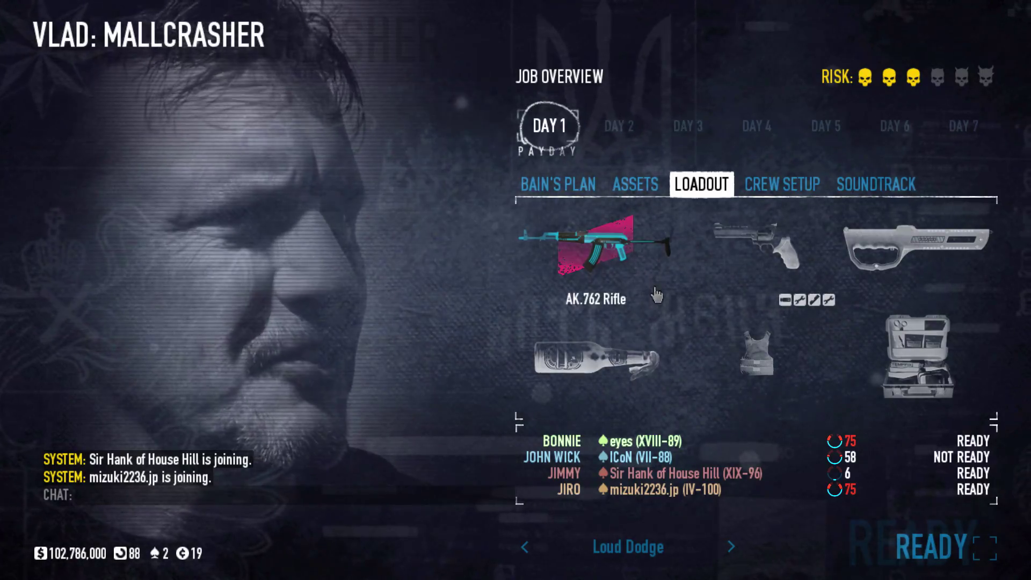
# Mask up to start the heist and walk out along the mall balcony past the DC store.
pyautogui.press('g')
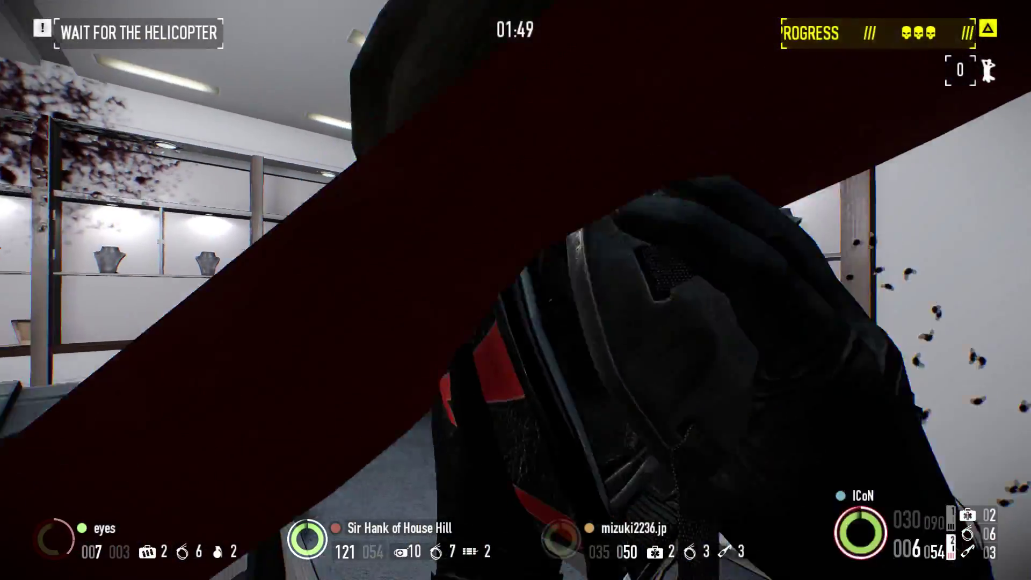
pyautogui.press('w')
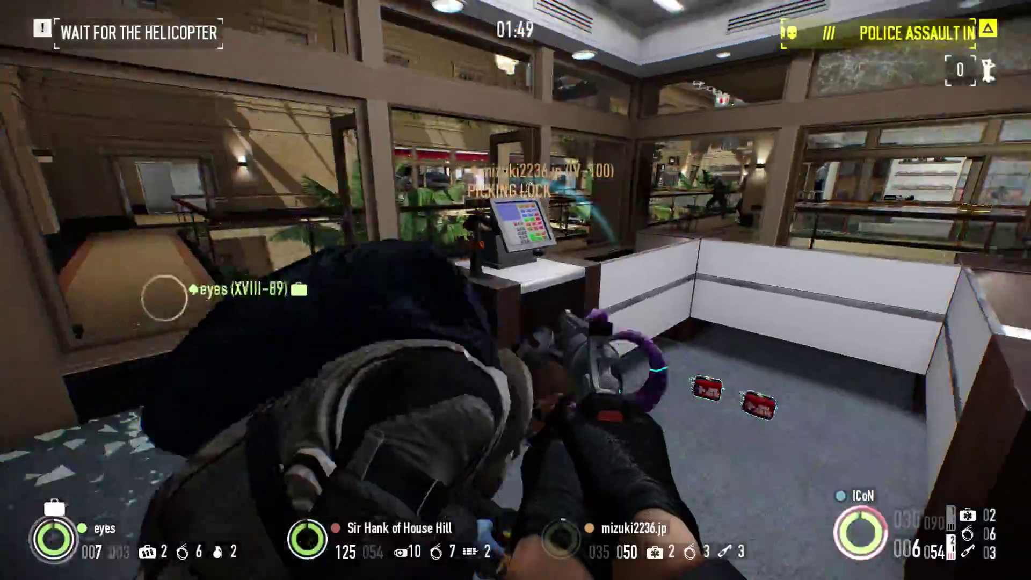
pyautogui.press('w')
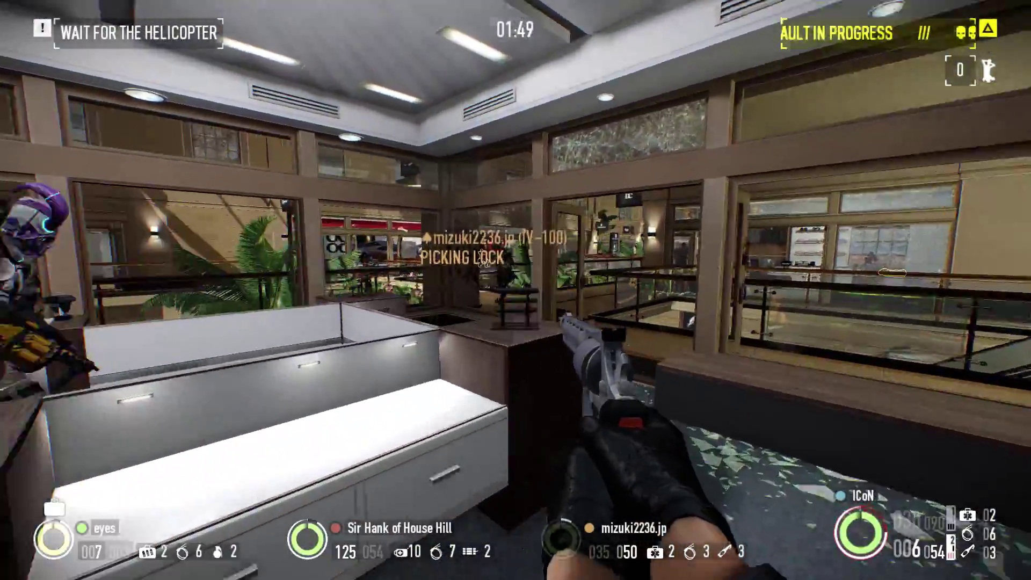
pyautogui.press('w')
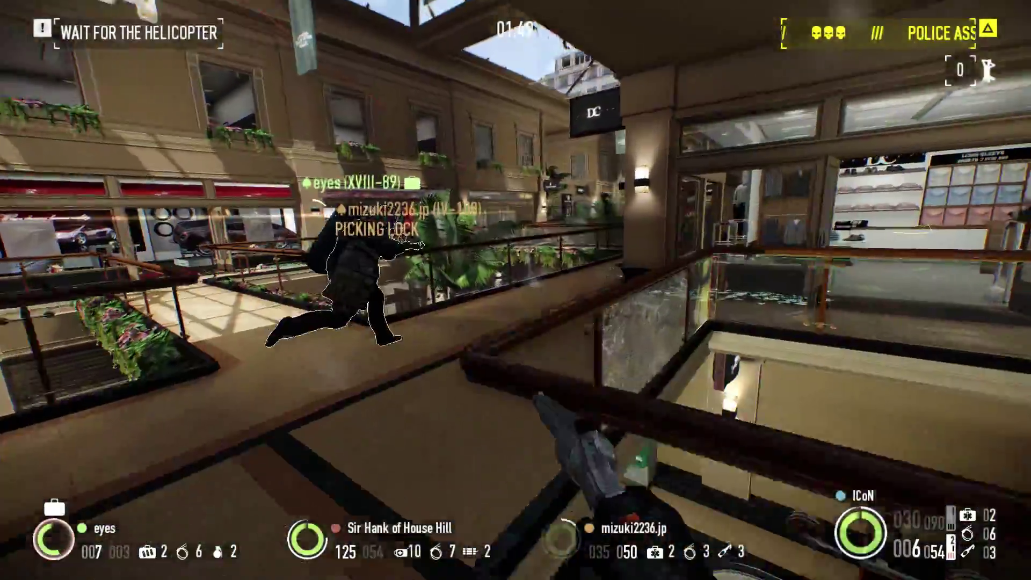
pyautogui.press('w')
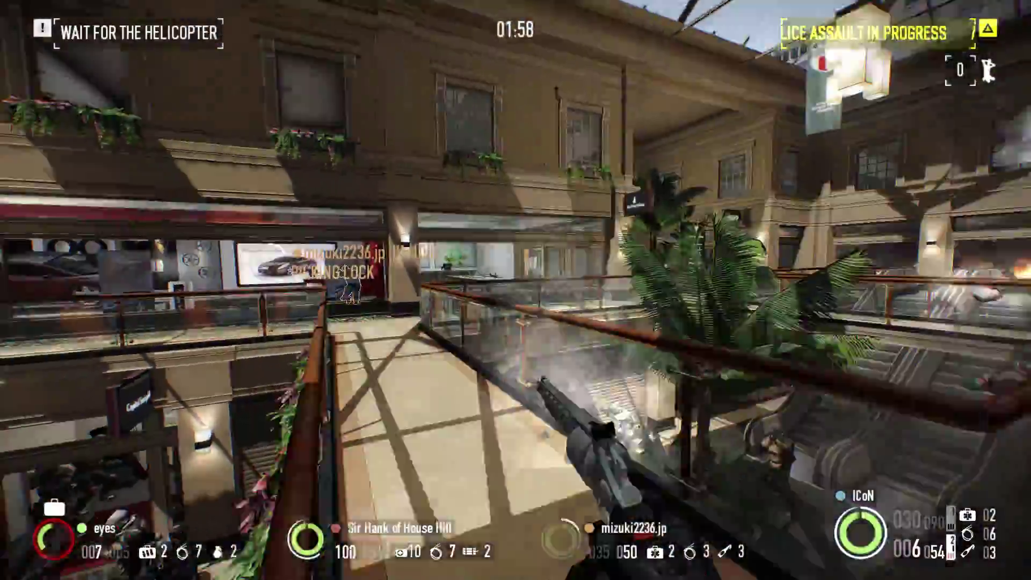
pyautogui.press('w')
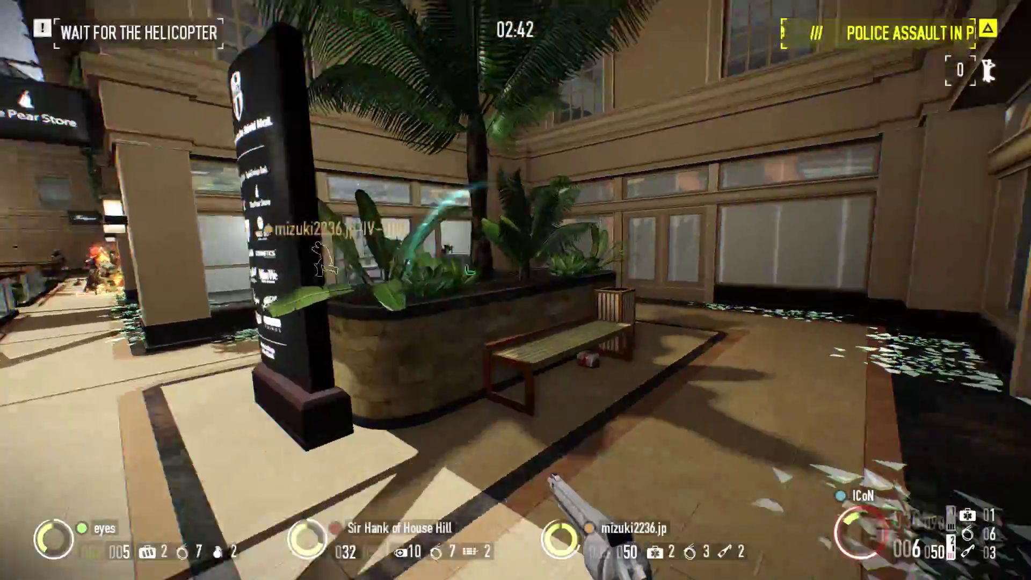
# Pick up the Red Spider package at the bench, then move into the electronics store.
pyautogui.press('w')
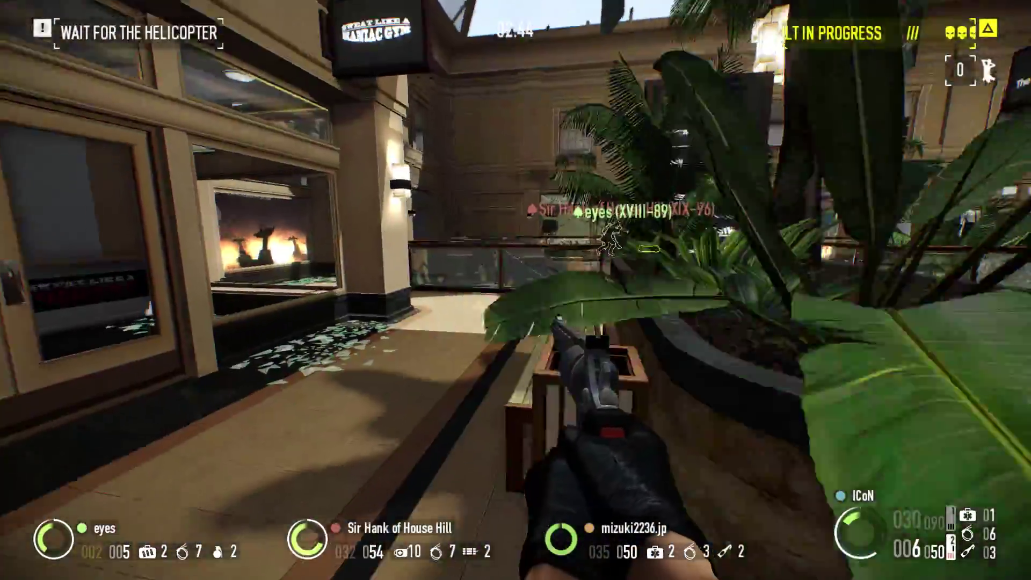
pyautogui.press('f')
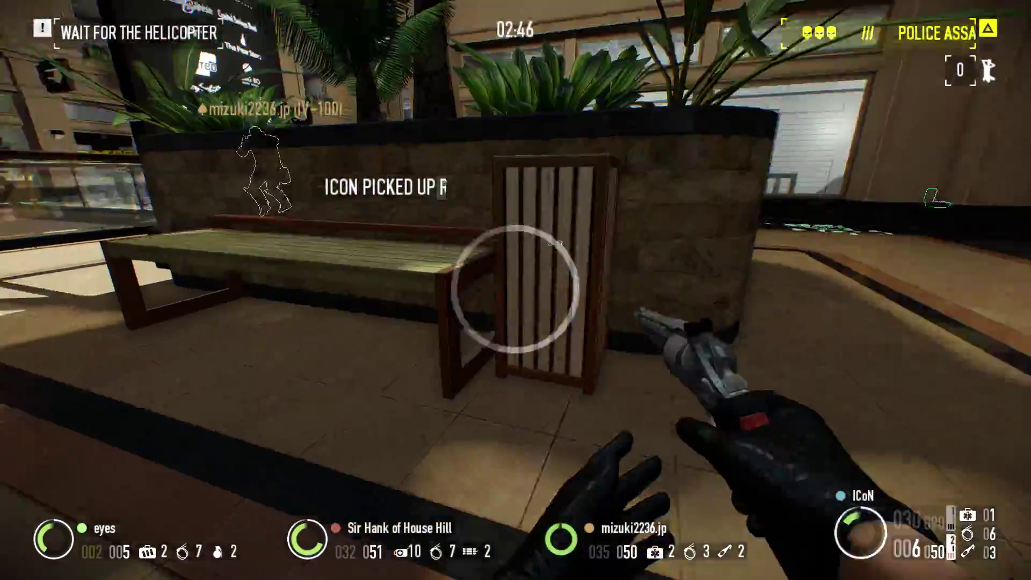
pyautogui.press('w')
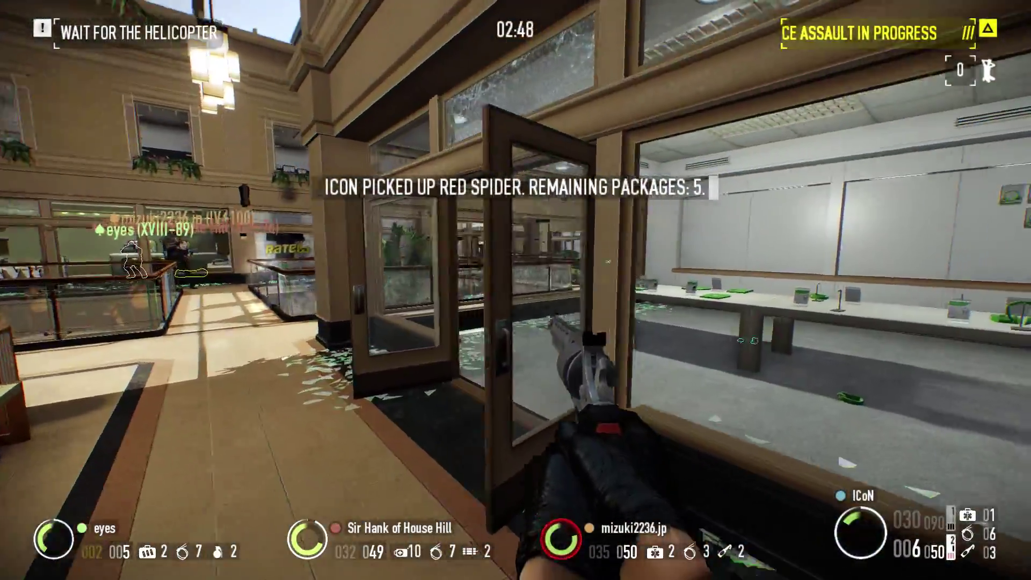
pyautogui.press('w')
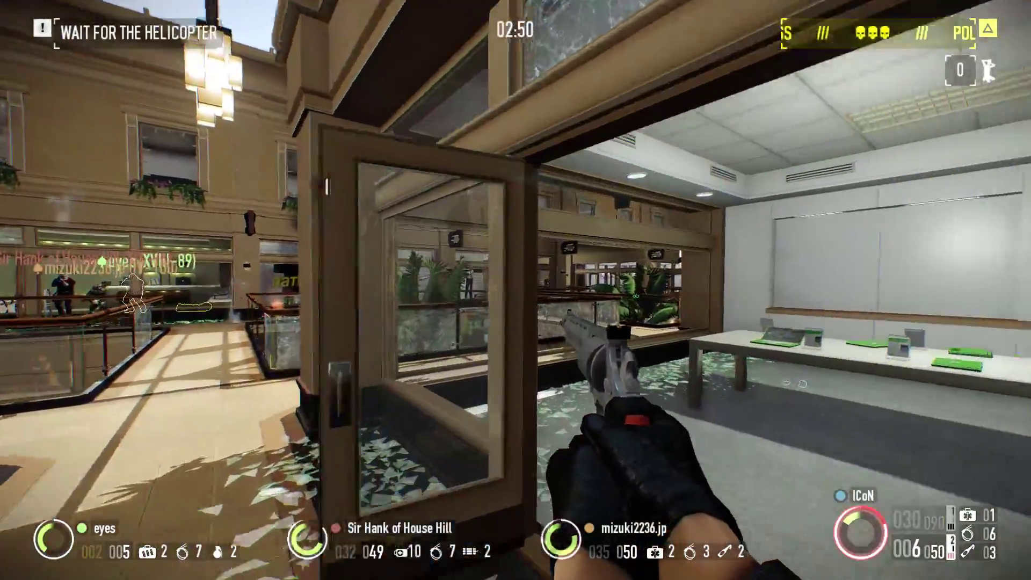
pyautogui.press('s')
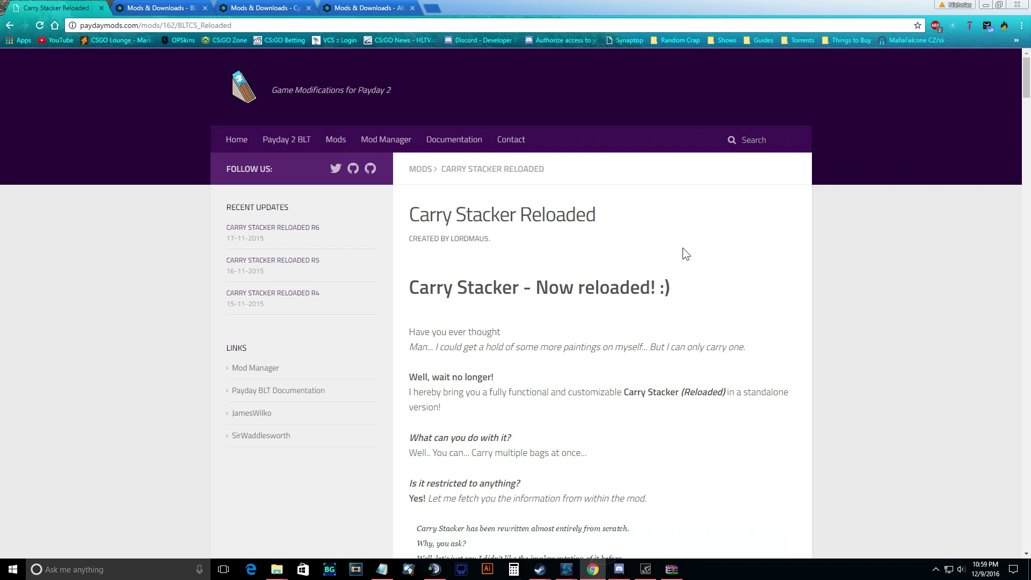
# Scroll the Carry Stacker Reloaded page down to its BLTCS_Reloaded Download section.
pyautogui.scroll(-8, 683, 248)
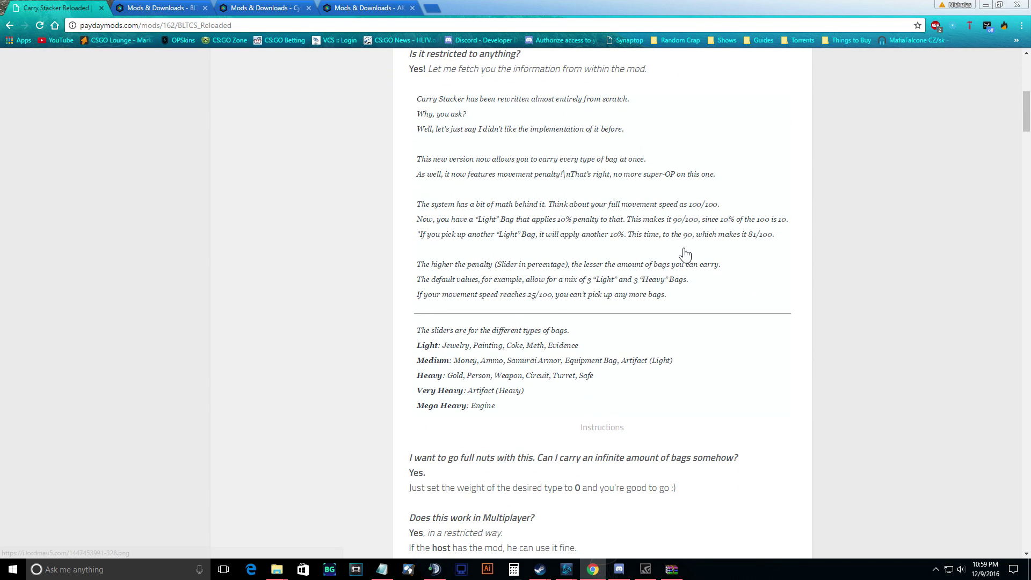
pyautogui.scroll(-3, 685, 254)
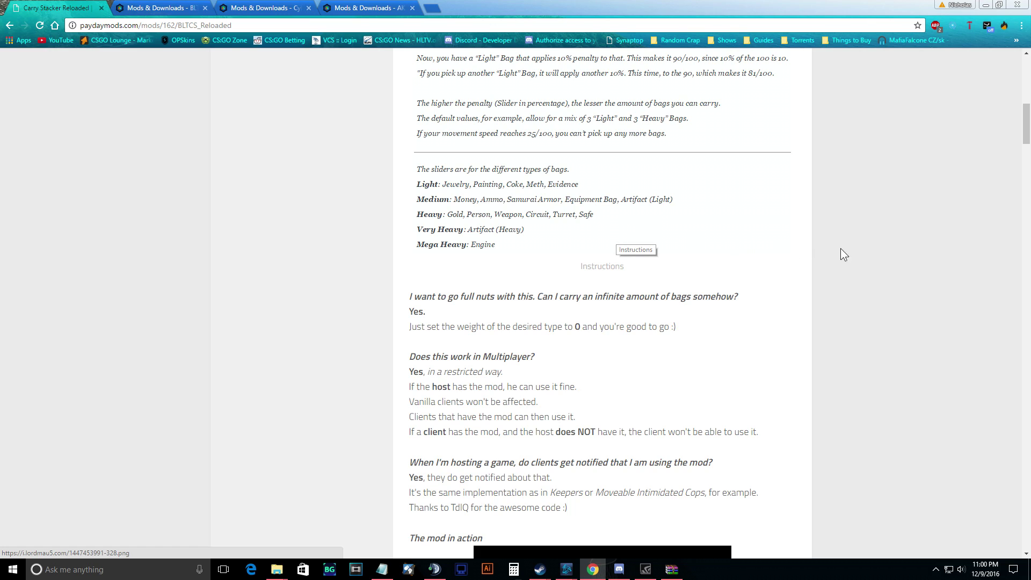
pyautogui.scroll(-12, 889, 259)
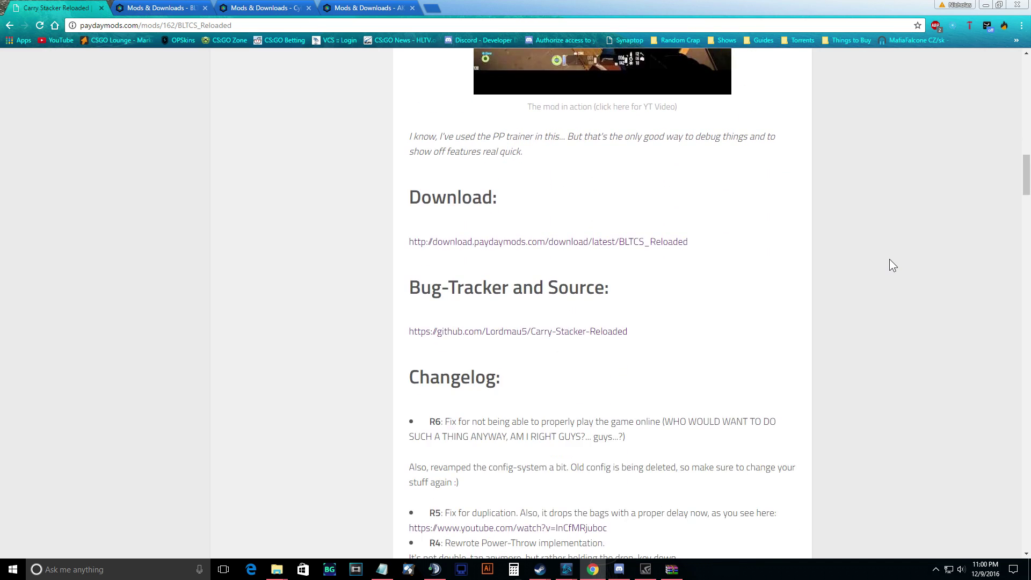
pyautogui.scroll(-1, 890, 259)
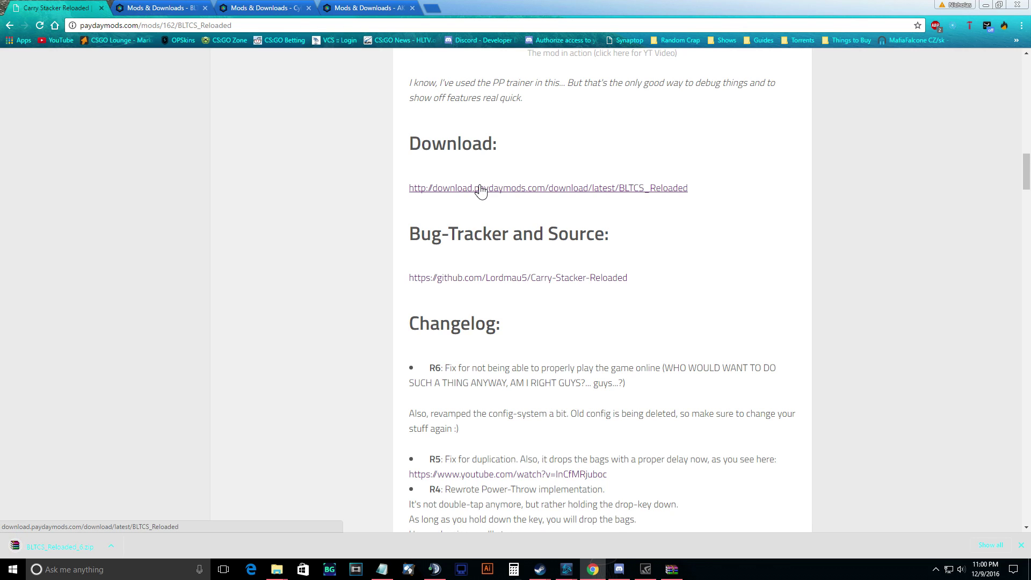
pyautogui.scroll(-1, 299, 245)
pyautogui.scroll(2, 134, 456)
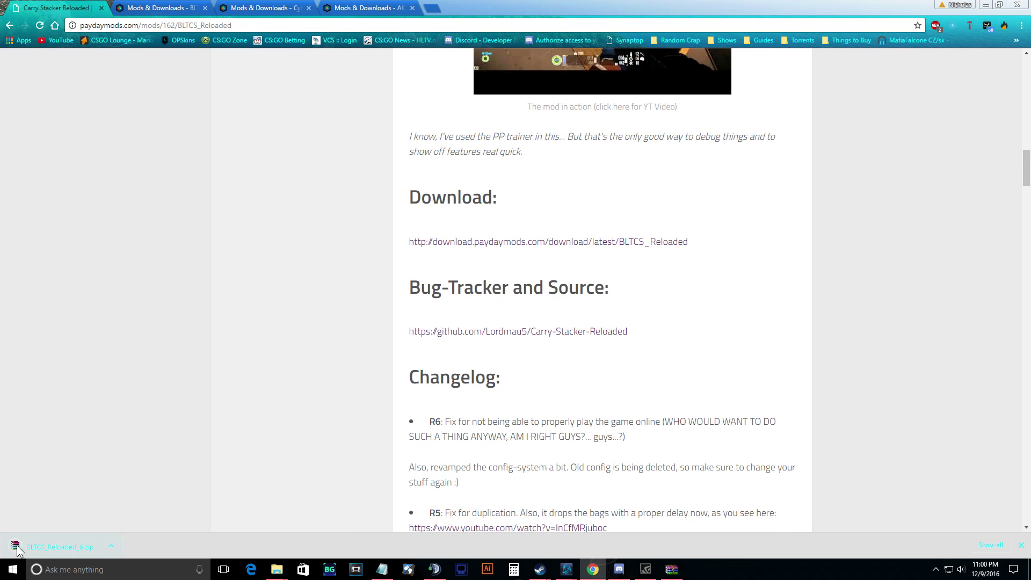
# Open the downloaded BLTCS_Reloaded archive in WinRAR and dismiss the license reminder.
pyautogui.click(33, 541)
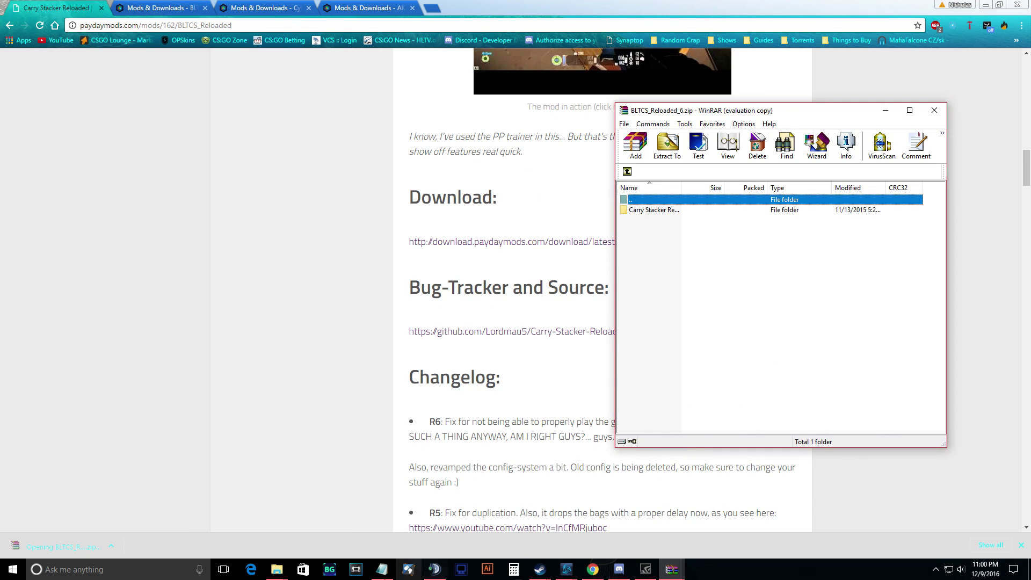
pyautogui.click(276, 570)
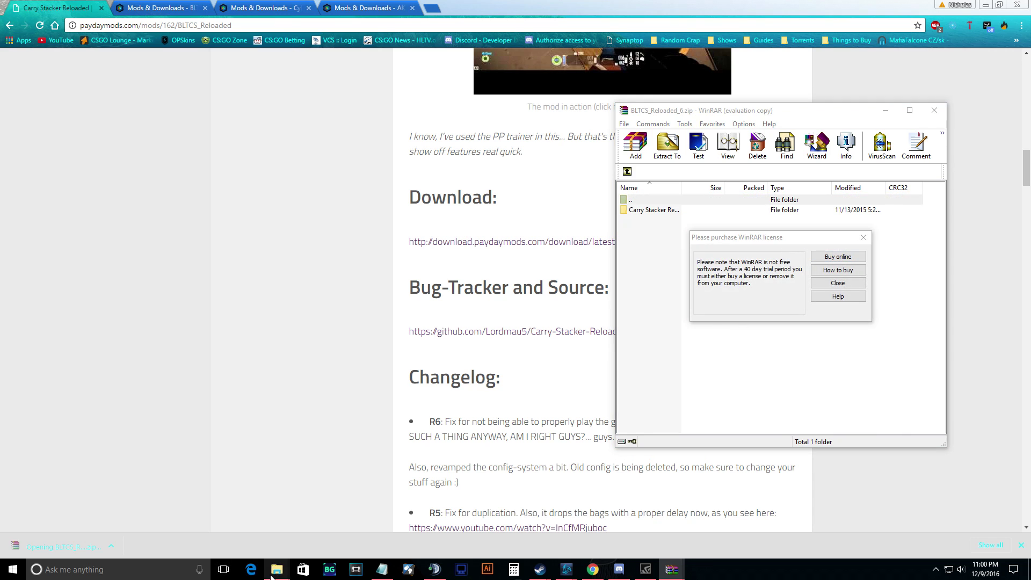
pyautogui.click(863, 238)
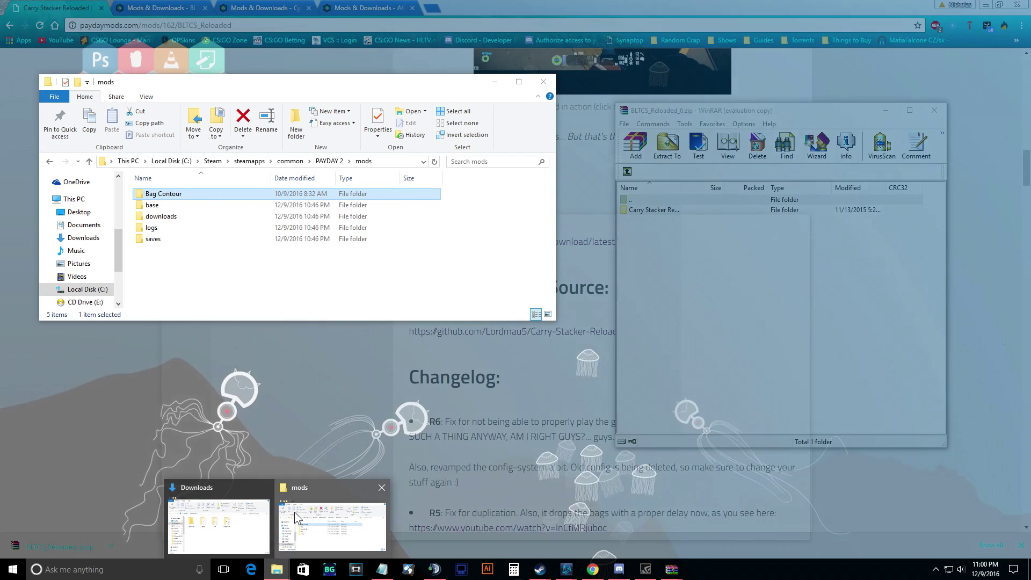
# Extract the Carry Stacker Reloaded folder into steamapps\common\PAYDAY 2\mods.
pyautogui.click(294, 512)
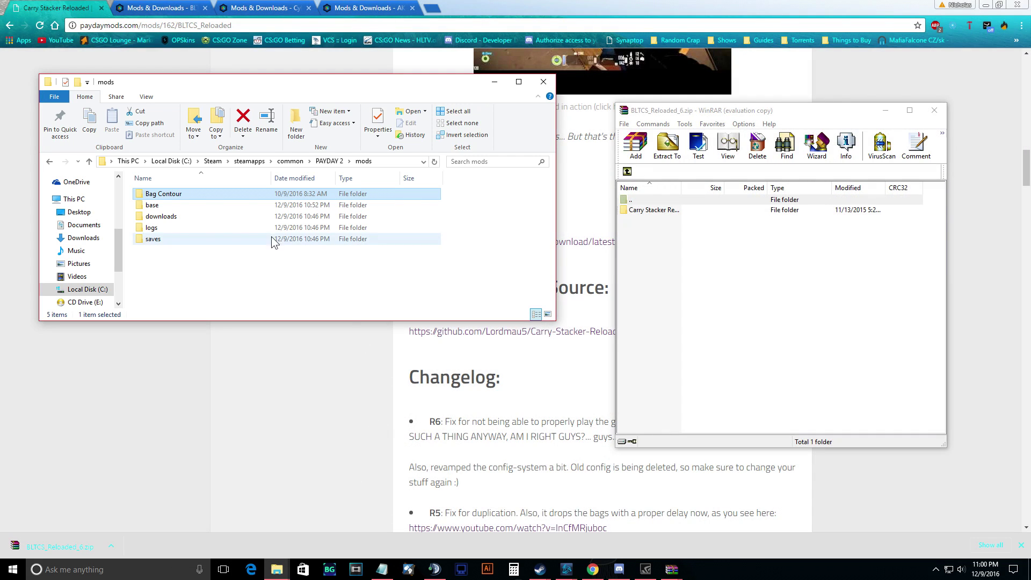
pyautogui.click(330, 162)
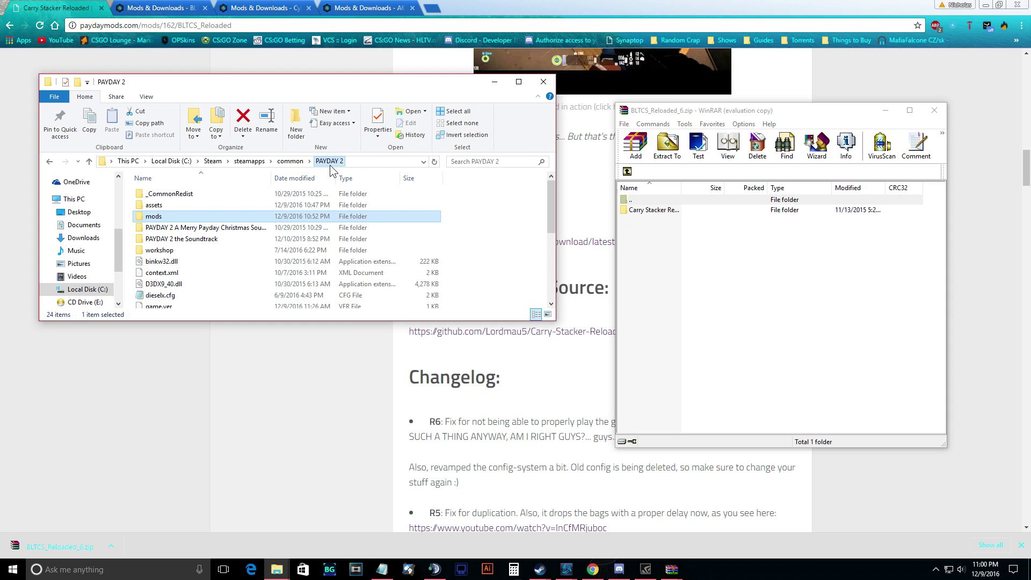
pyautogui.doubleClick(174, 218)
pyautogui.moveTo(660, 215); pyautogui.dragTo(482, 276)
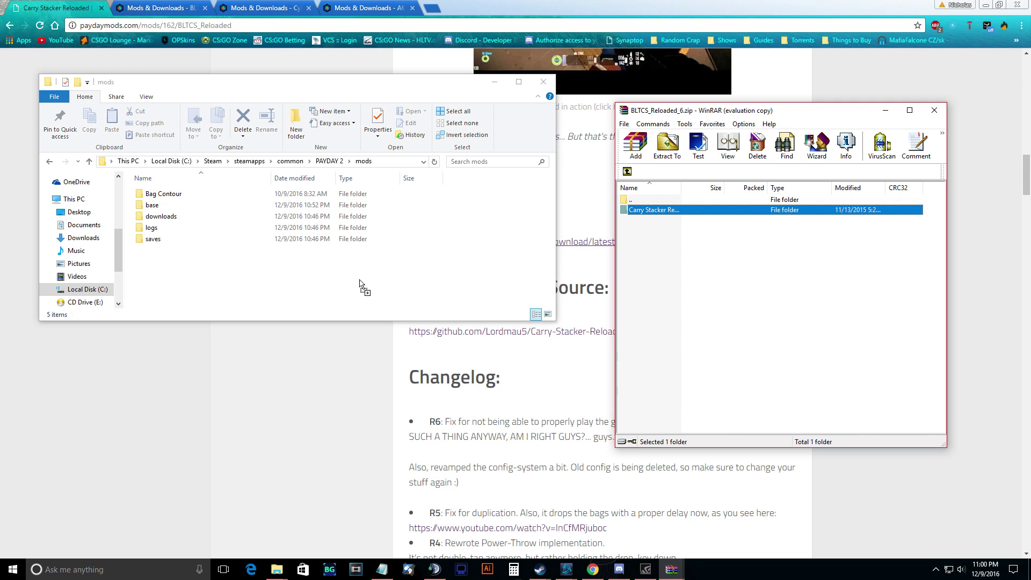
pyautogui.moveTo(360, 283); pyautogui.dragTo(371, 279)
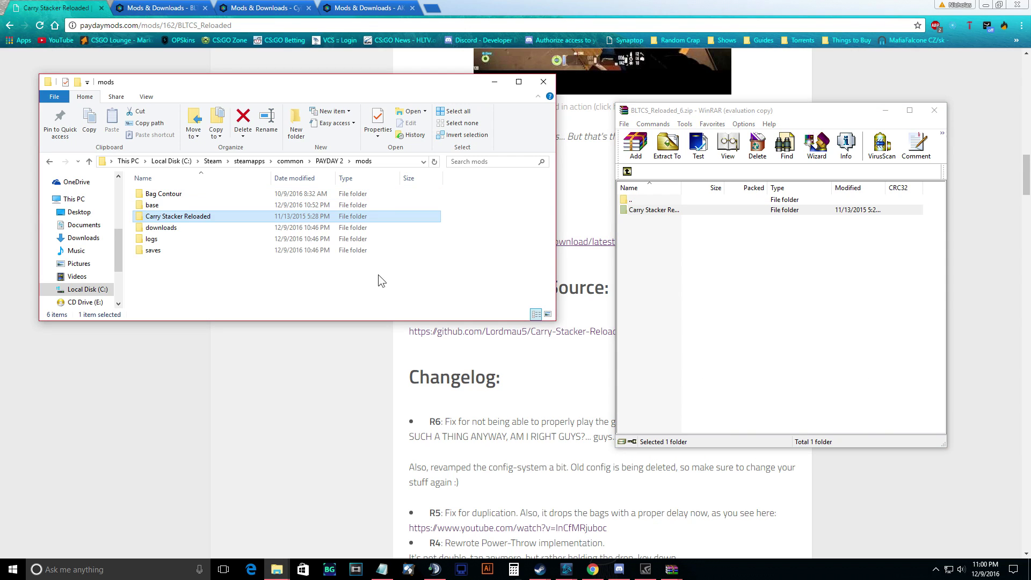
# Minimize WinRAR and Chrome to bring the Steam library with PAYDAY 2 forward.
pyautogui.click(887, 112)
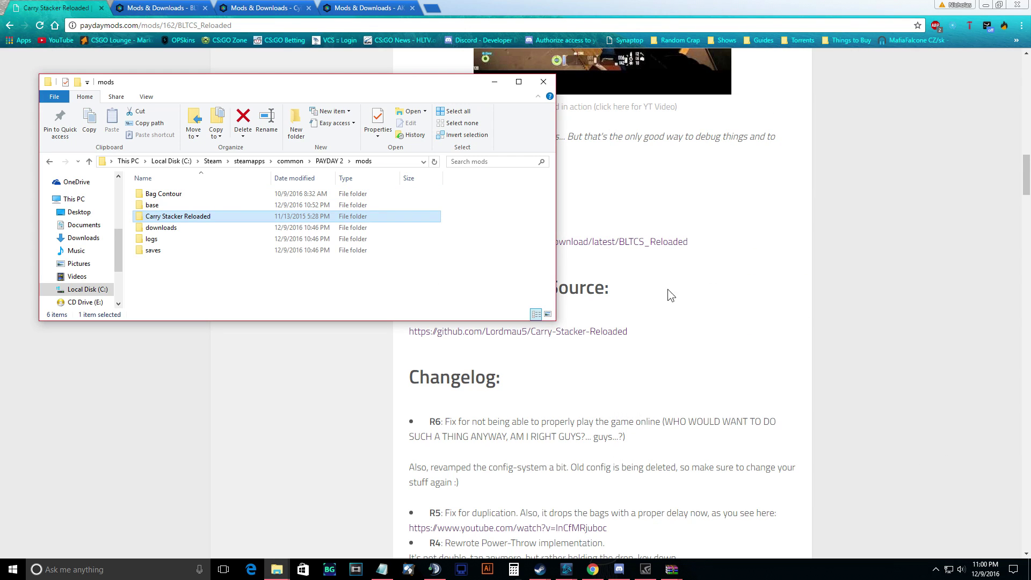
pyautogui.click(986, 5)
pyautogui.click(482, 167)
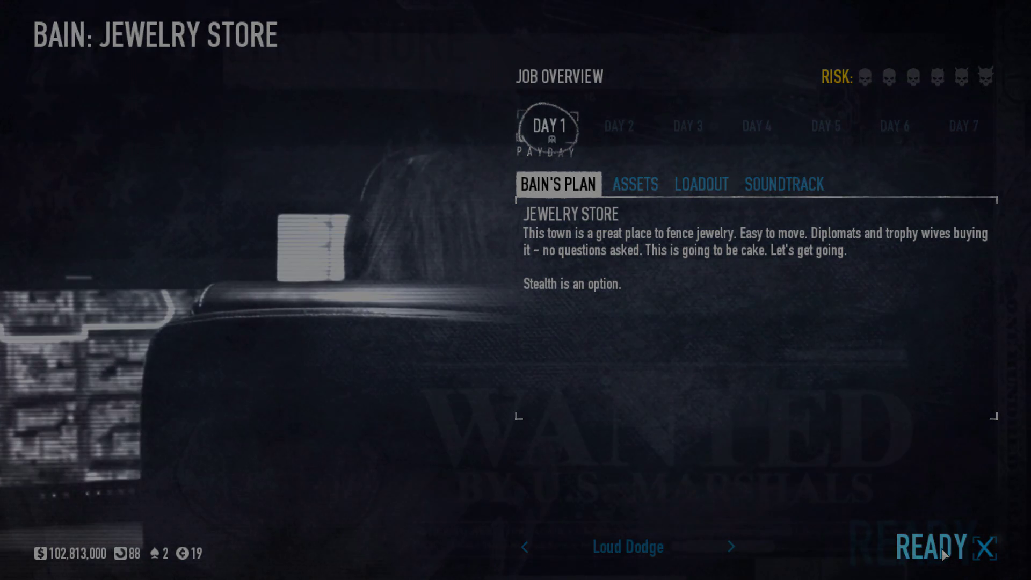
# Ready up, skip the briefing, and grab jewelry from the first display case.
pyautogui.click(944, 556)
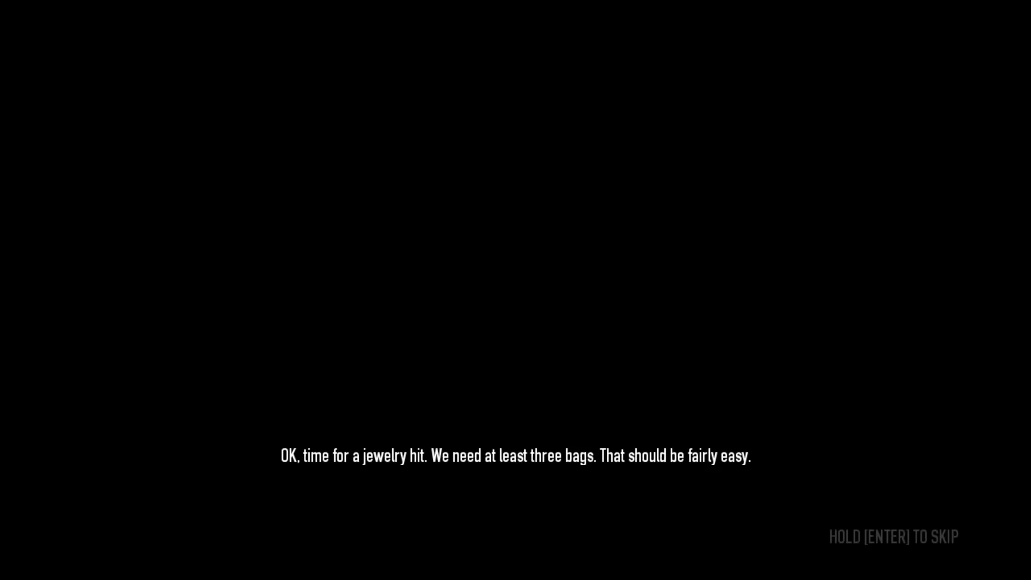
pyautogui.press('Return')
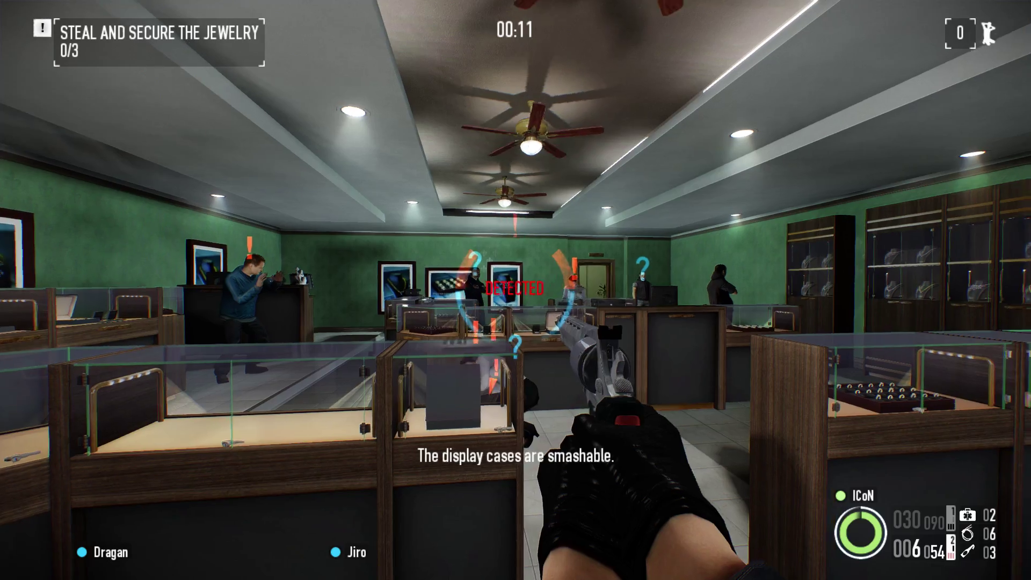
pyautogui.press('w')
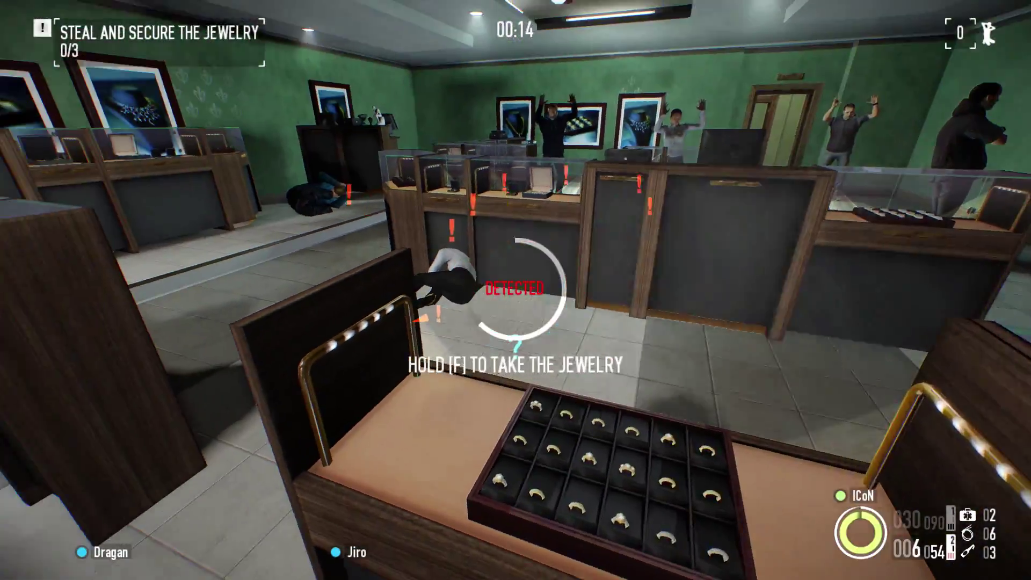
pyautogui.press('w')
pyautogui.press('f')
# Loot more display cases to stack jewelry bags, then head toward the store exit.
pyautogui.press('w')
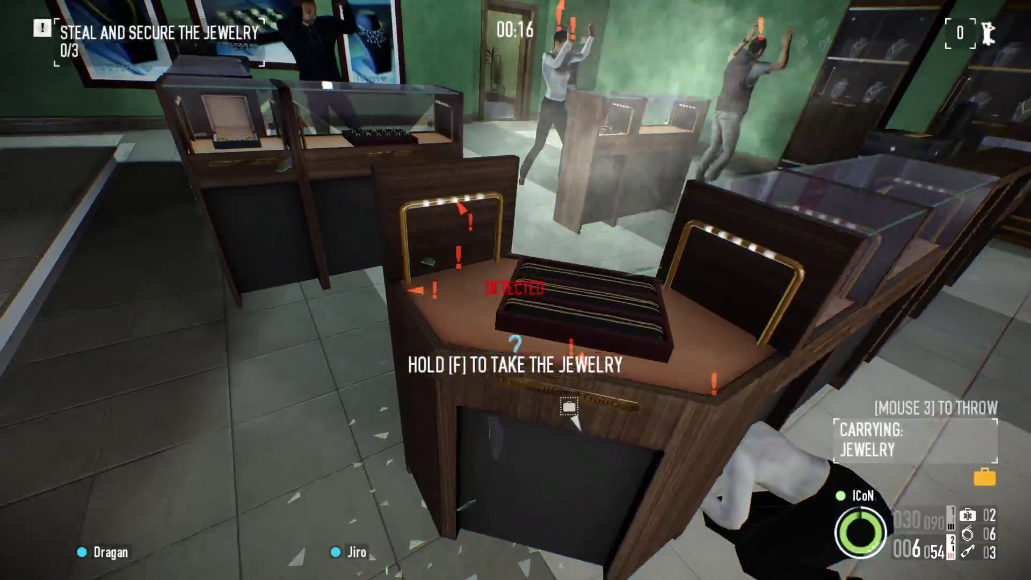
pyautogui.press('f')
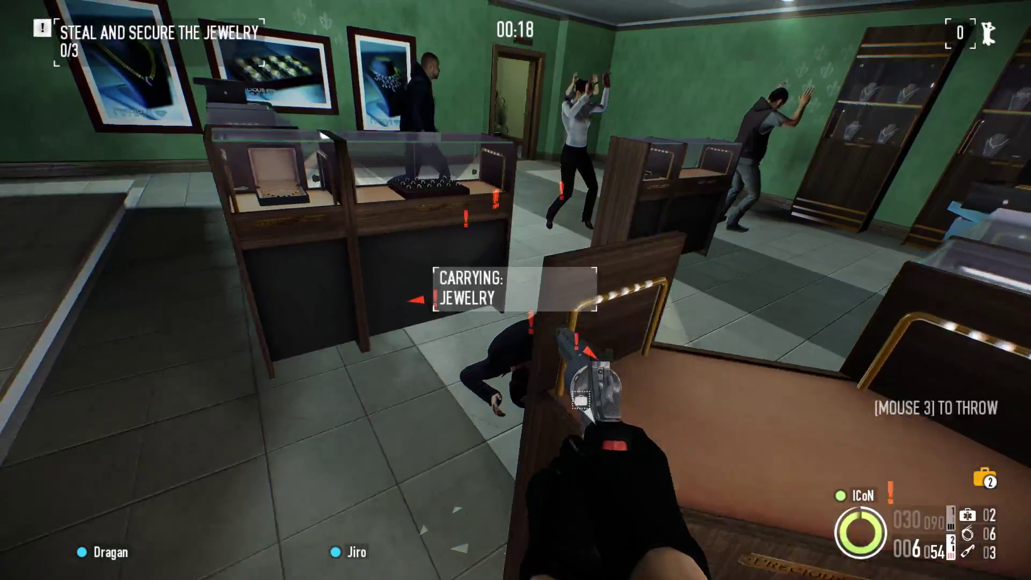
pyautogui.press('w')
pyautogui.press('v')
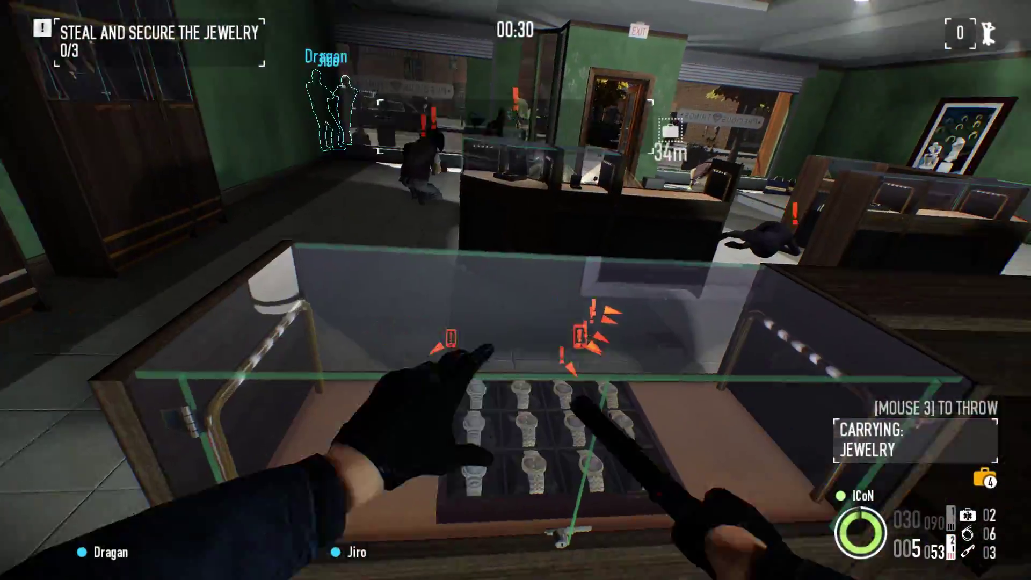
pyautogui.press('w')
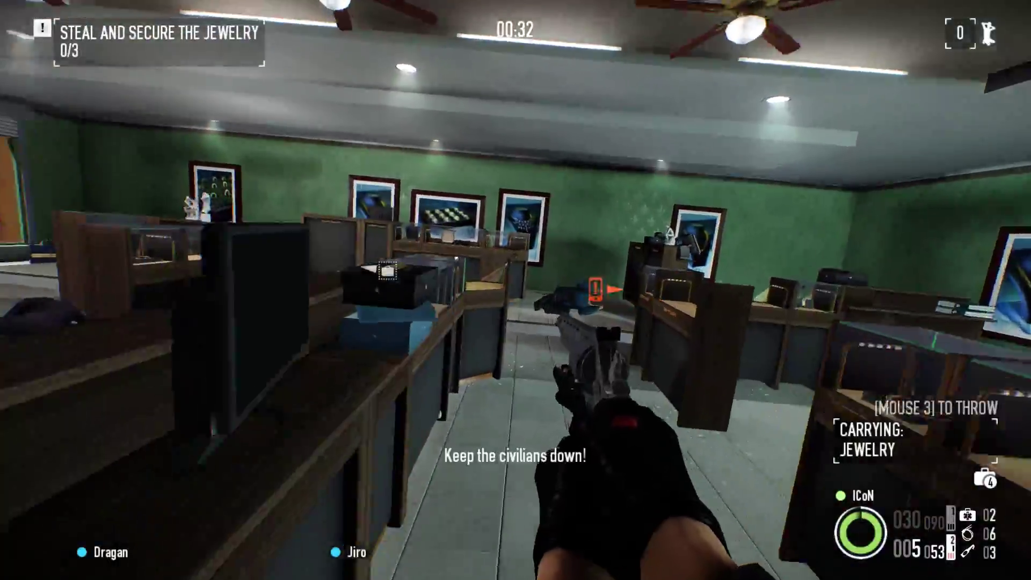
pyautogui.press('w')
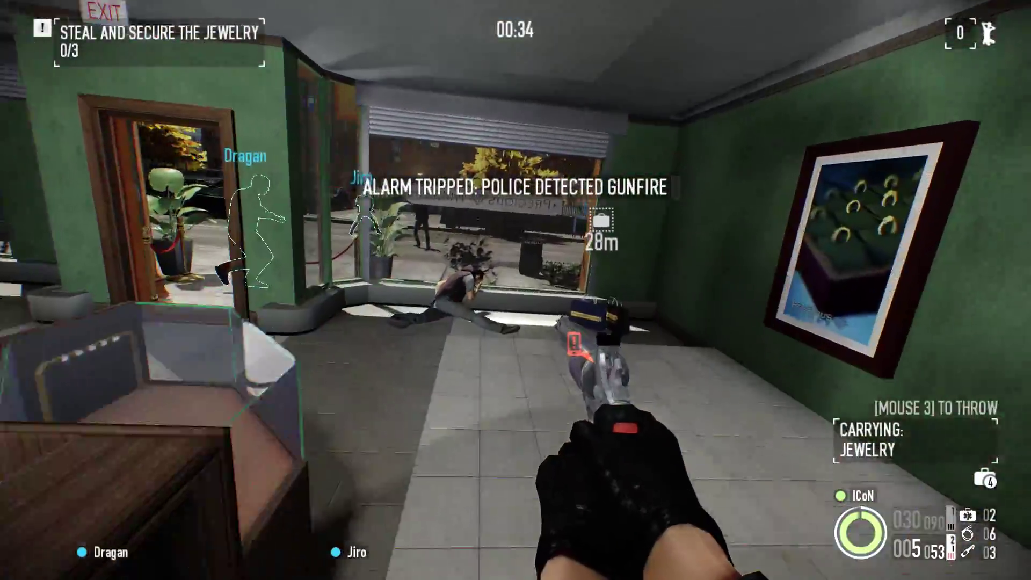